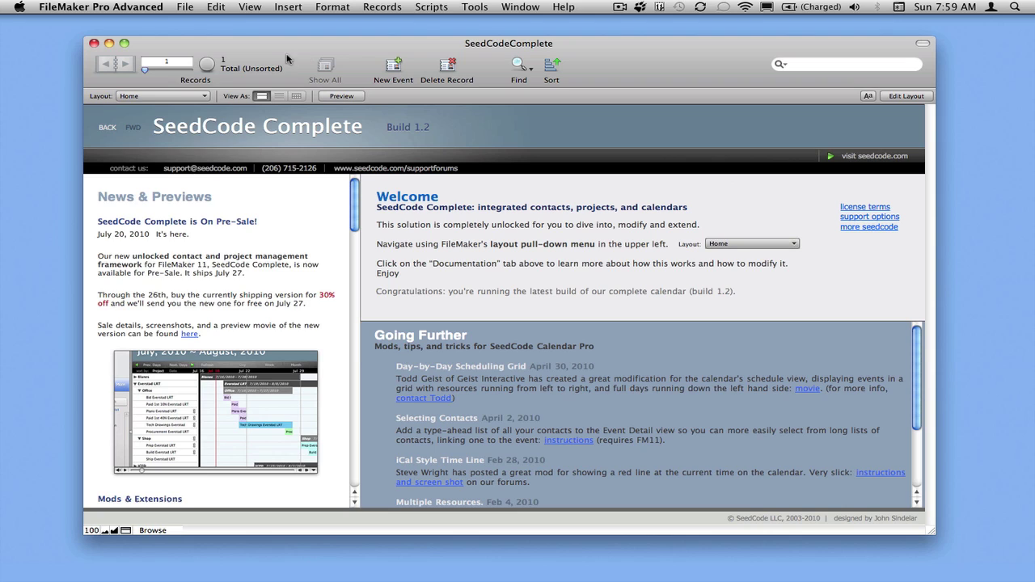
View the Contacts layout and switch to the Calendar layout
{"action": "left_click", "coordinate": [173, 97]}
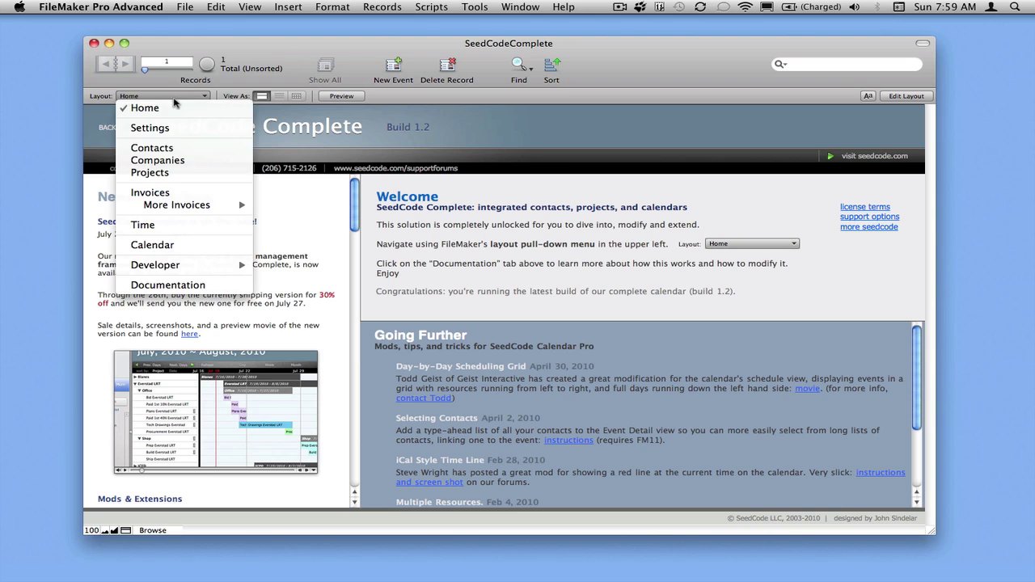
{"action": "left_click", "coordinate": [170, 148]}
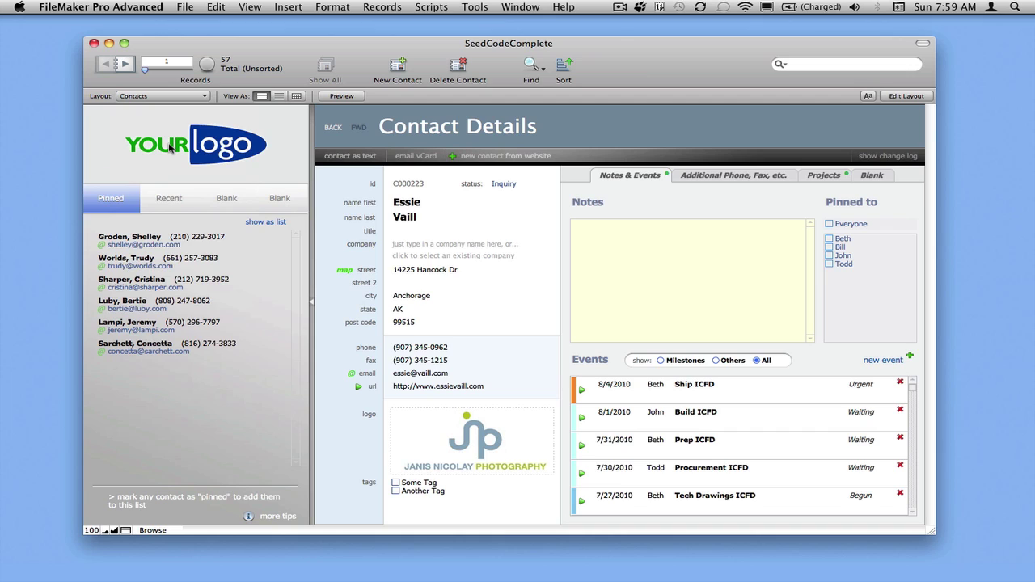
{"action": "left_click", "coordinate": [178, 96]}
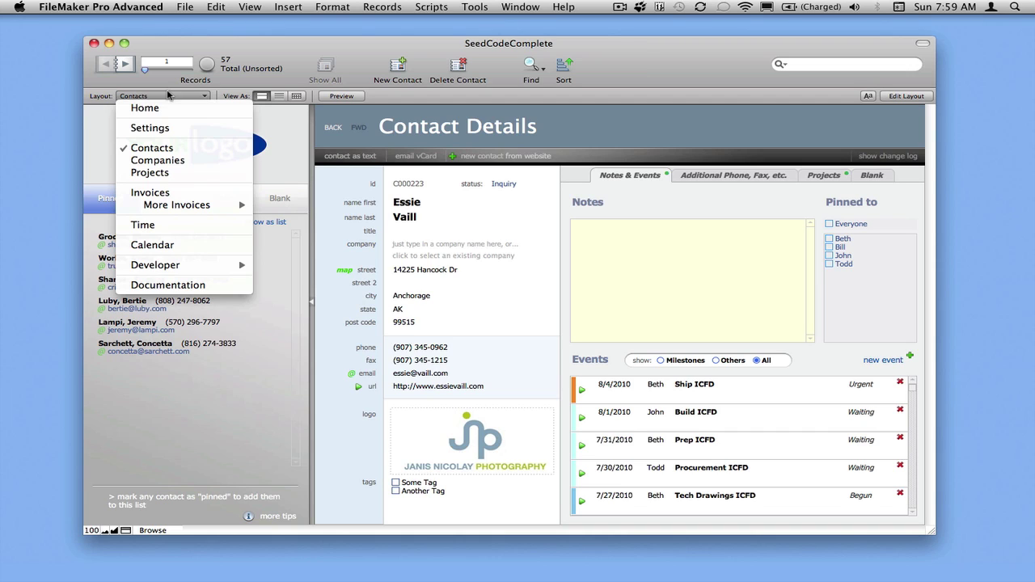
{"action": "left_click", "coordinate": [175, 246]}
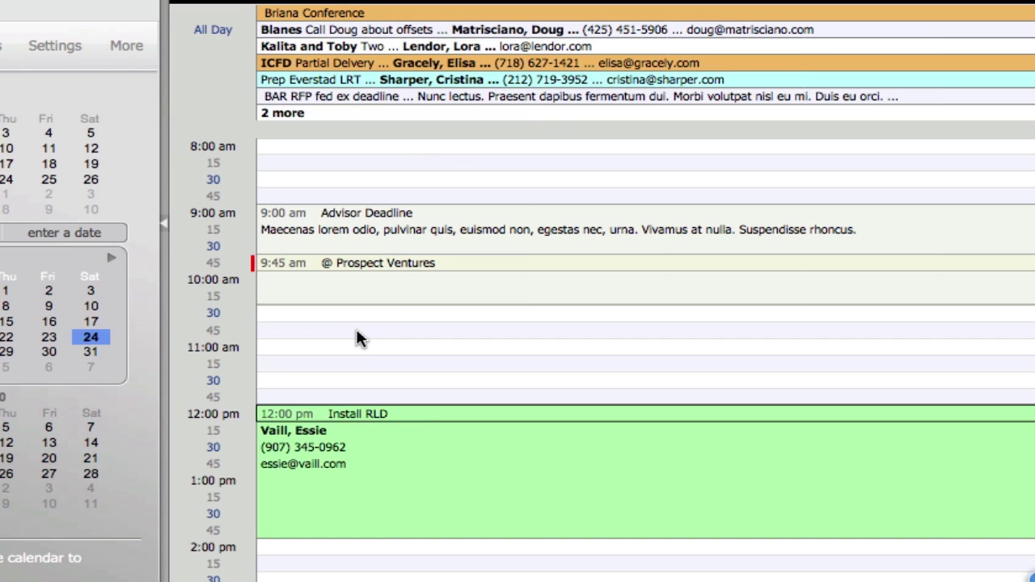
Move the Install RLD event to start at 10:45 am, and expand and re-collapse the day's all-day events
{"action": "left_click_drag", "start_coordinate": [360, 338], "coordinate": [360, 340]}
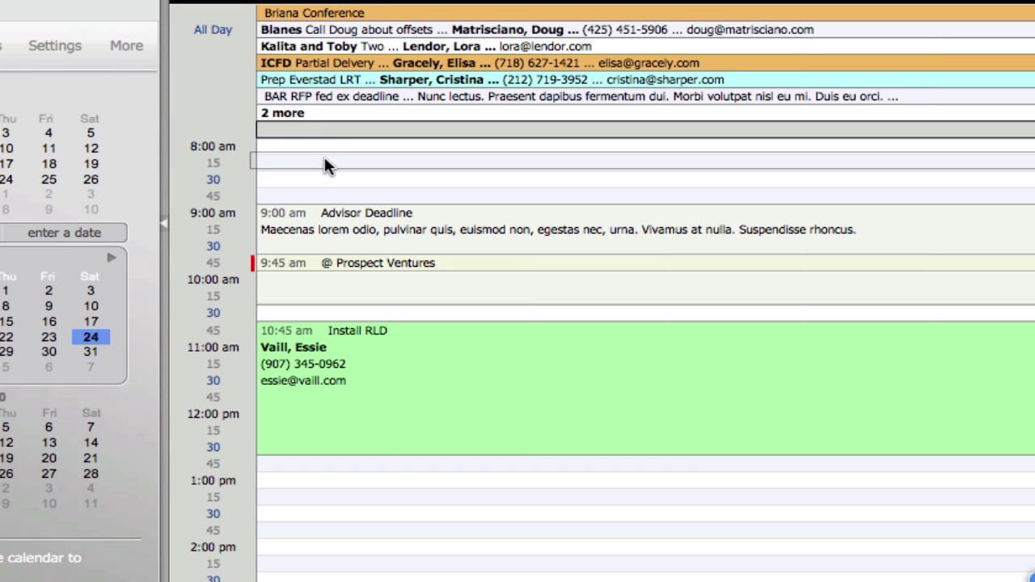
{"action": "left_click", "coordinate": [282, 114]}
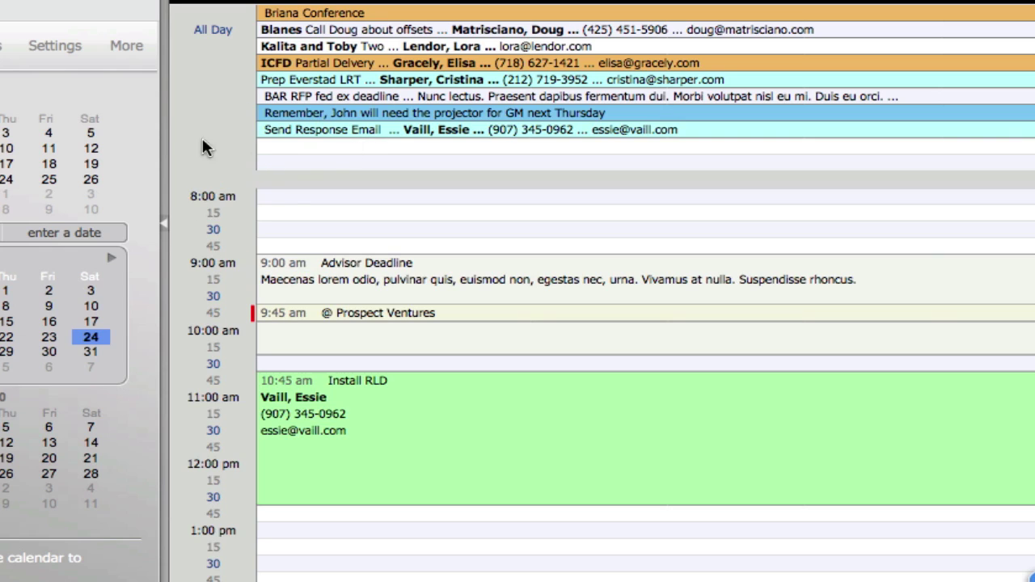
{"action": "left_click_drag", "start_coordinate": [304, 192], "coordinate": [302, 129]}
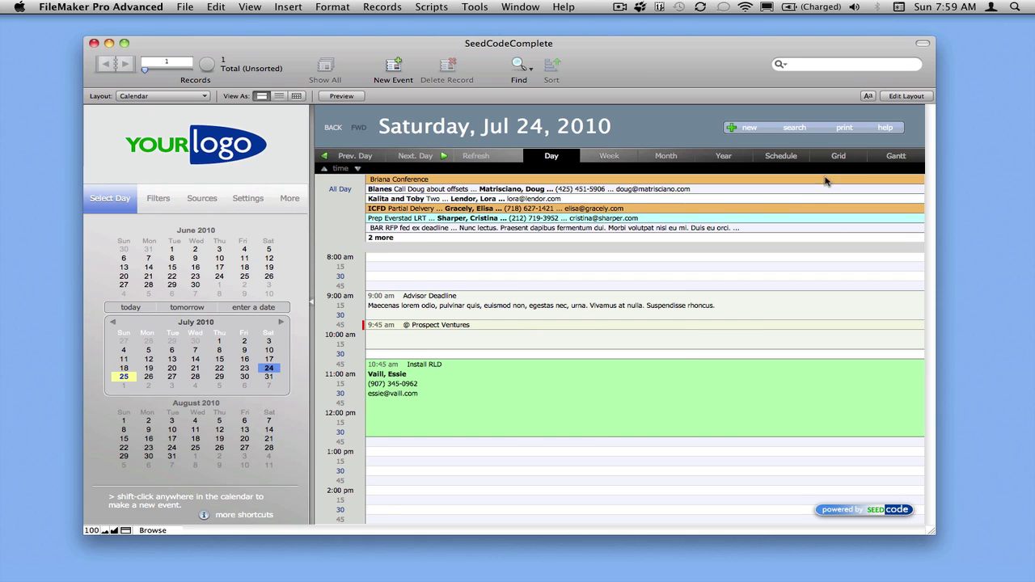
Show the calendar as a Gantt chart, and collapse and re-expand the Shop phase under Everstad LRT
{"action": "left_click", "coordinate": [893, 156]}
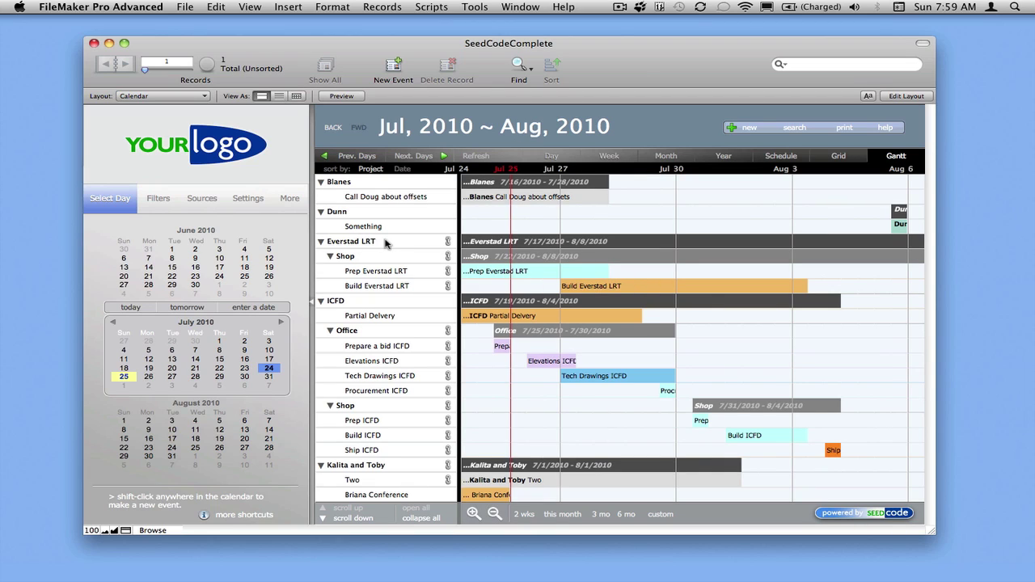
{"action": "left_click", "coordinate": [330, 256]}
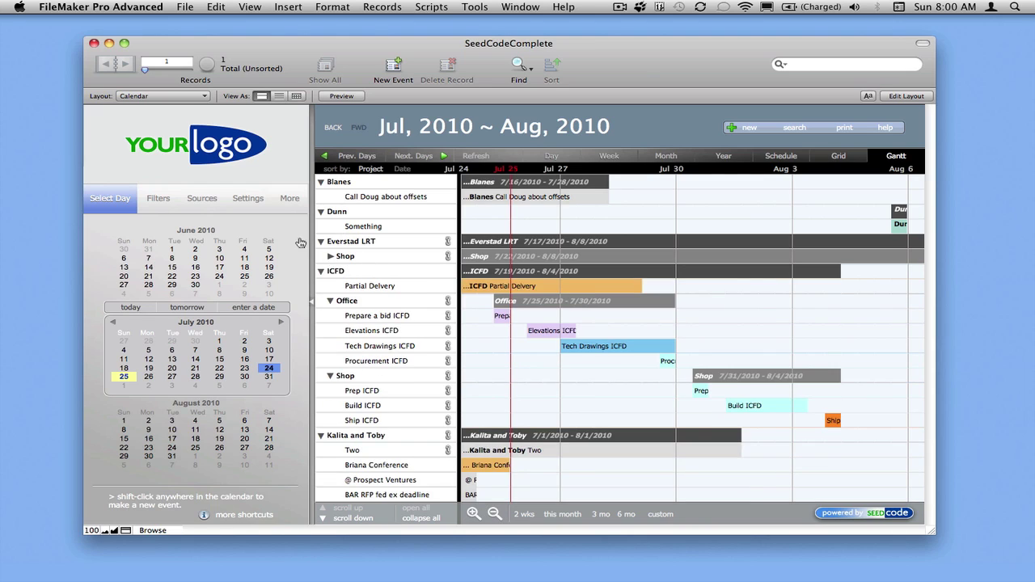
{"action": "left_click", "coordinate": [330, 257]}
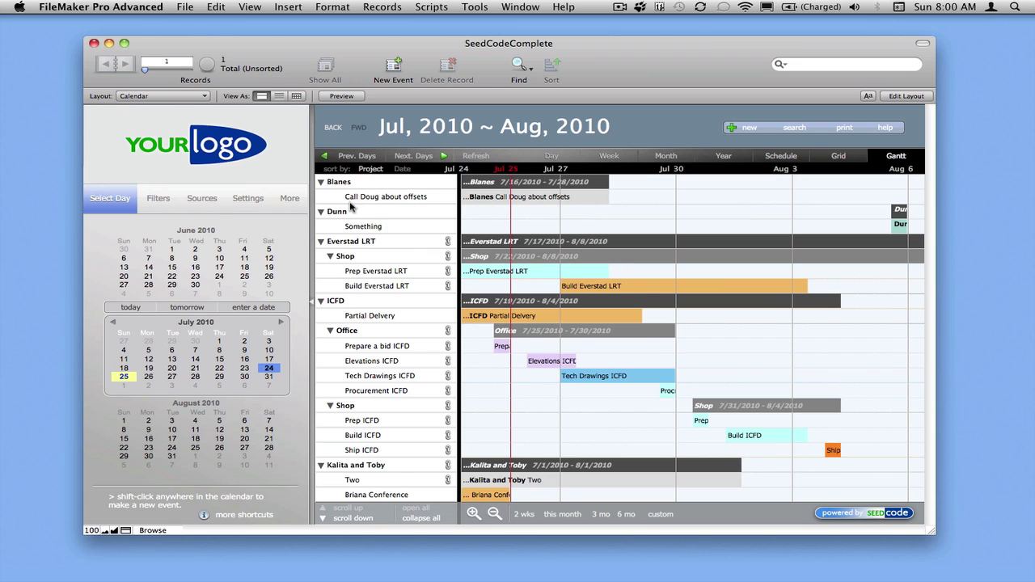
Filter the Gantt chart to the active ICFD project and extend the Prep ICFD milestone by one day
{"action": "left_click", "coordinate": [287, 200]}
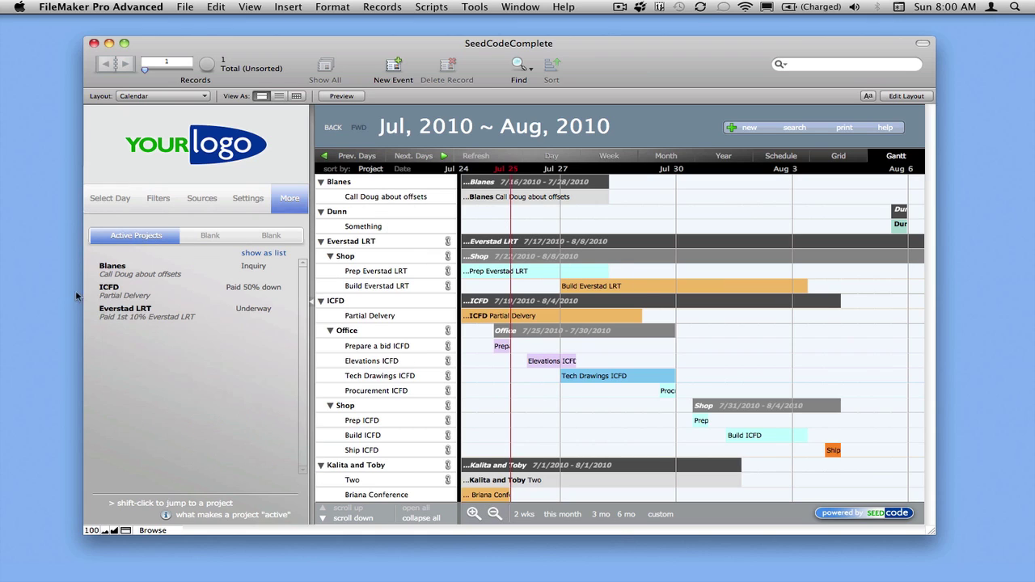
{"action": "left_click", "coordinate": [150, 301]}
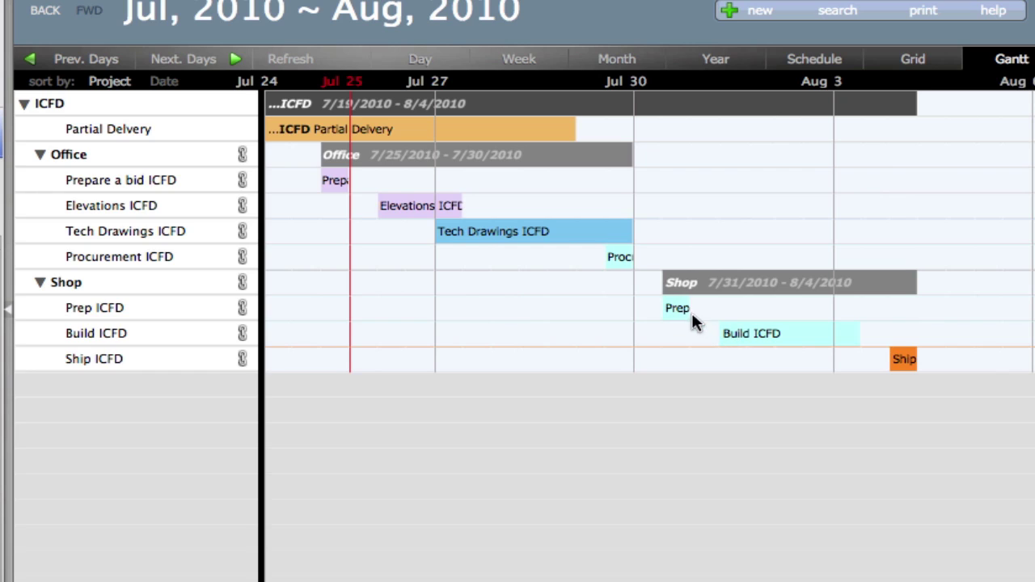
{"action": "left_click_drag", "start_coordinate": [691, 314], "coordinate": [752, 312]}
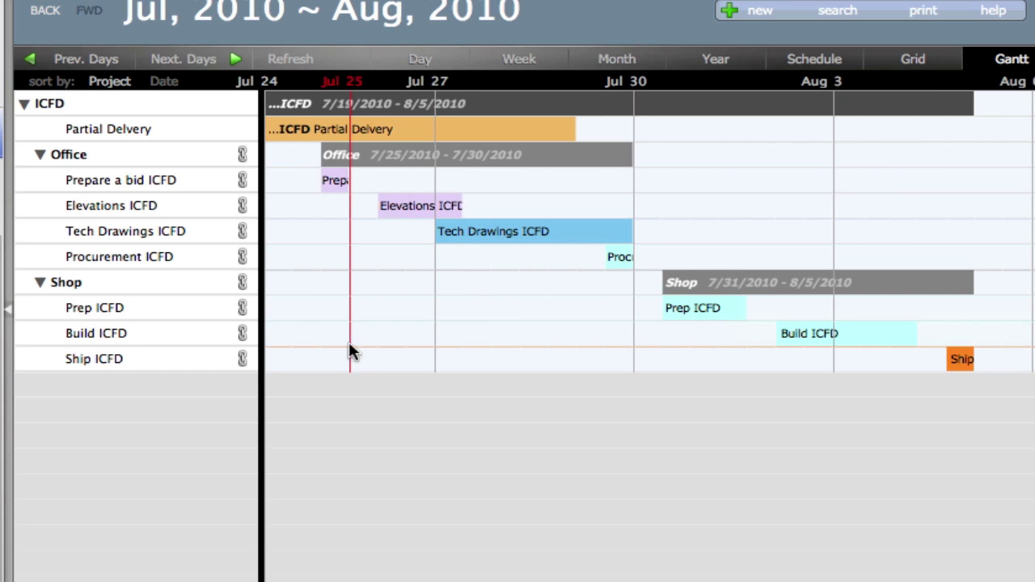
Unlink the Ship ICFD milestone from the date chain and move it back to 8/4/2010
{"action": "left_click", "coordinate": [241, 359]}
{"action": "left_click", "coordinate": [967, 359]}
{"action": "left_click_drag", "start_coordinate": [911, 356], "coordinate": [908, 359]}
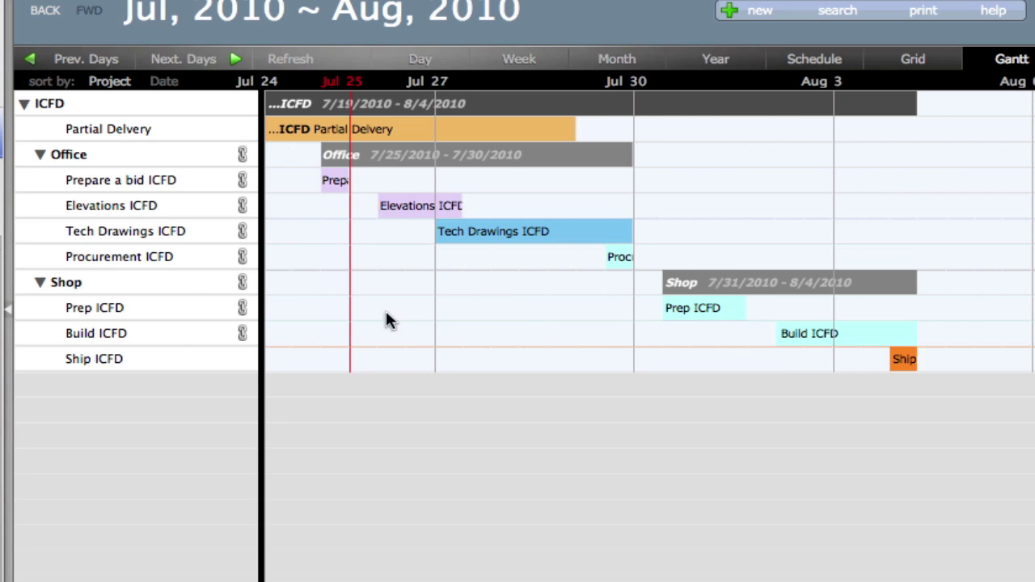
Filter the Gantt chart to the Everstad LRT project and switch the filter to the Blanes project
{"action": "mouse_move", "coordinate": [236, 185]}
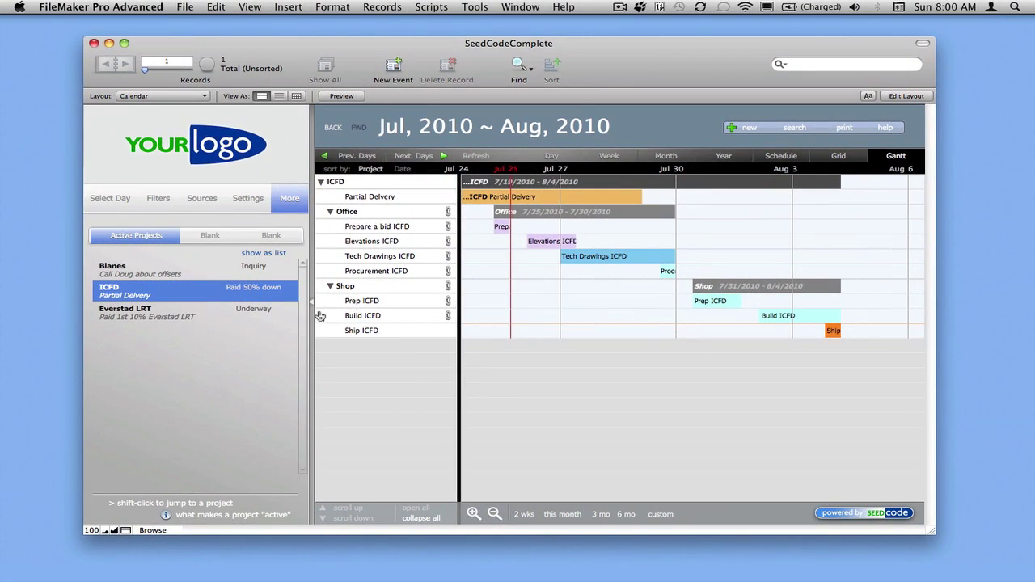
{"action": "left_click", "coordinate": [140, 318]}
{"action": "left_click", "coordinate": [146, 271]}
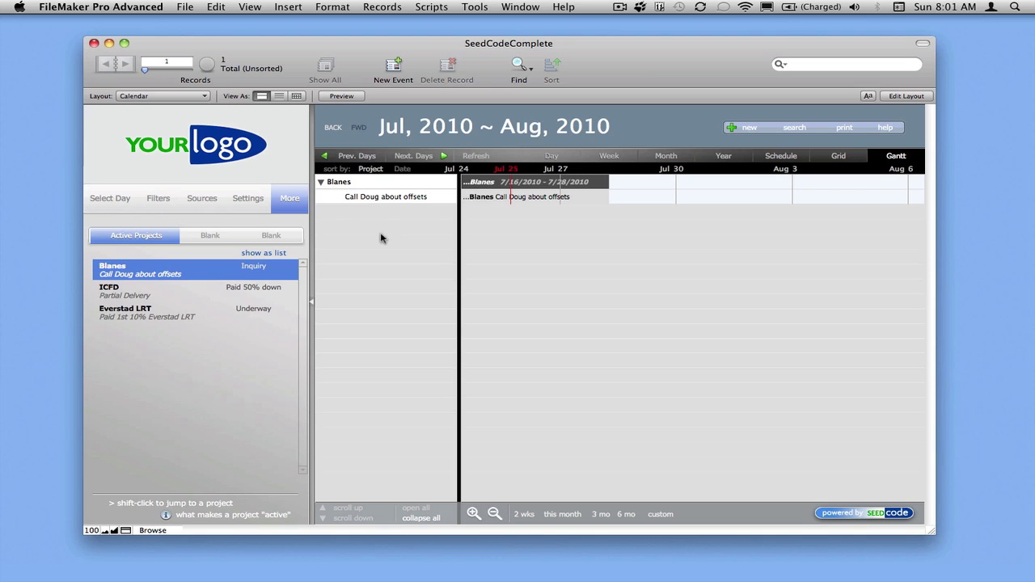
Open the Blanes project's details and set the status of its only scheduled milestone to Done
{"action": "left_click", "coordinate": [190, 268], "text": "shift"}
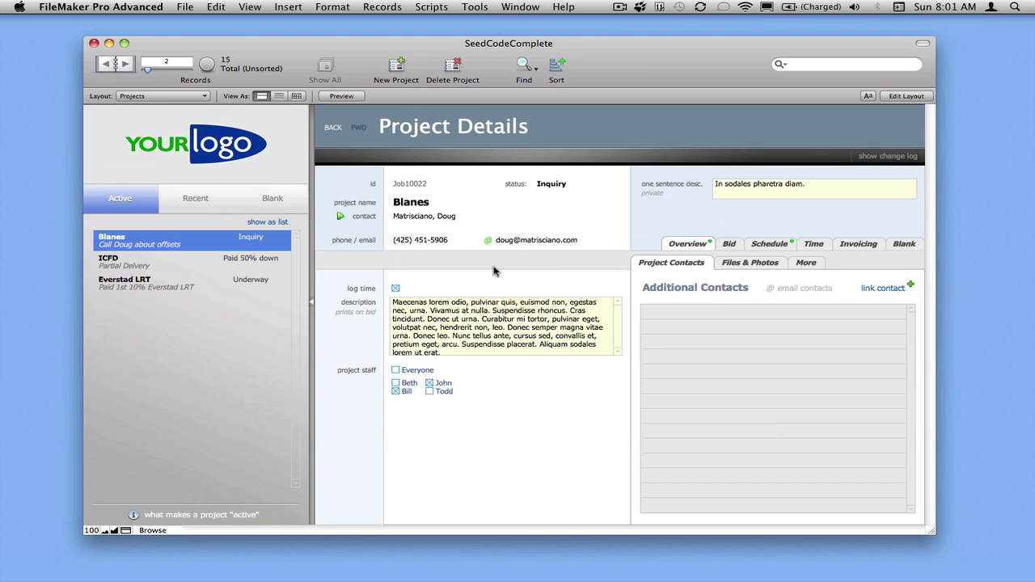
{"action": "left_click", "coordinate": [752, 245]}
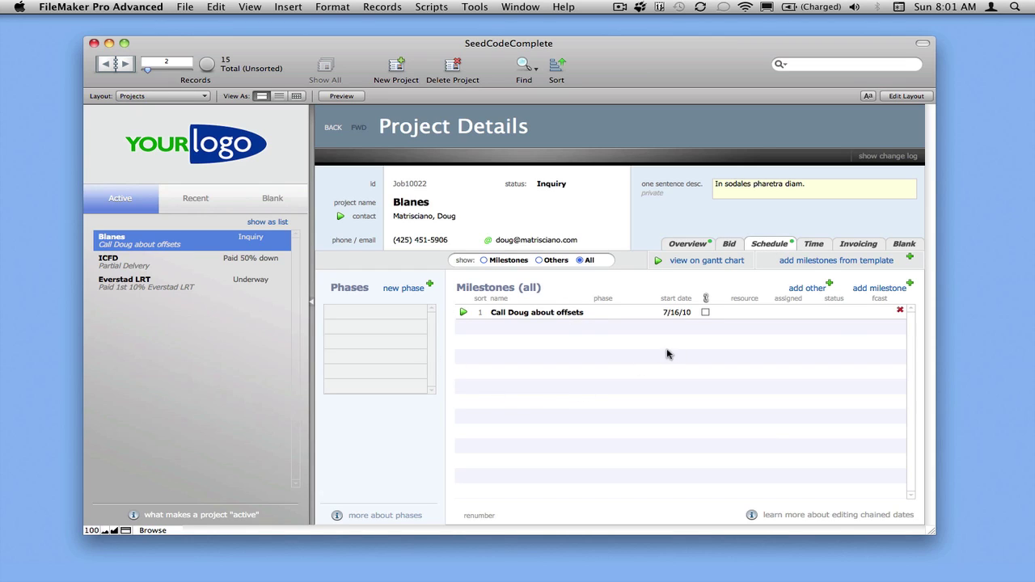
{"action": "left_click", "coordinate": [835, 314]}
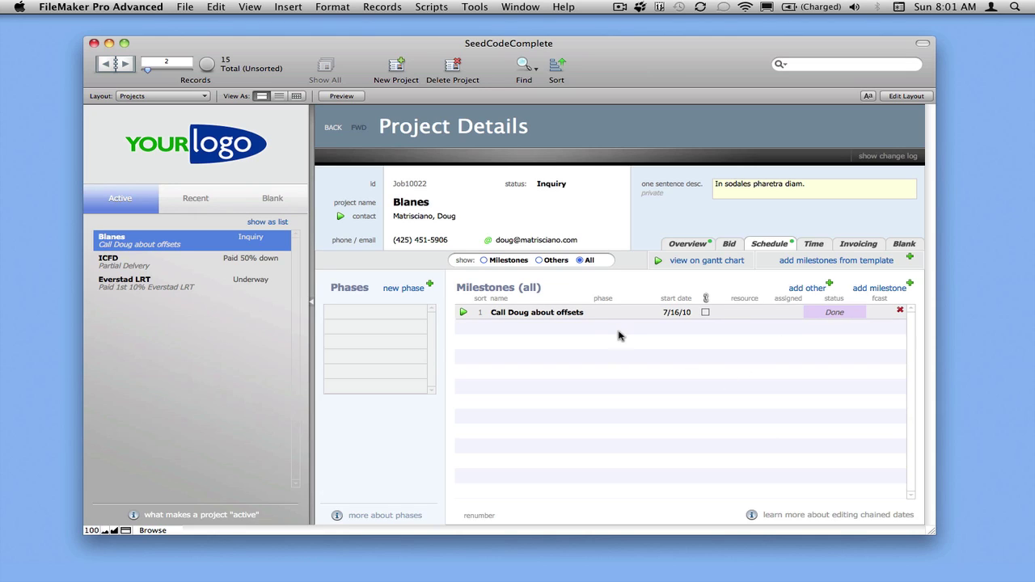
Change the Blanes project status to Paid 50% down and accept adding the milestones for that status
{"action": "left_click", "coordinate": [543, 185]}
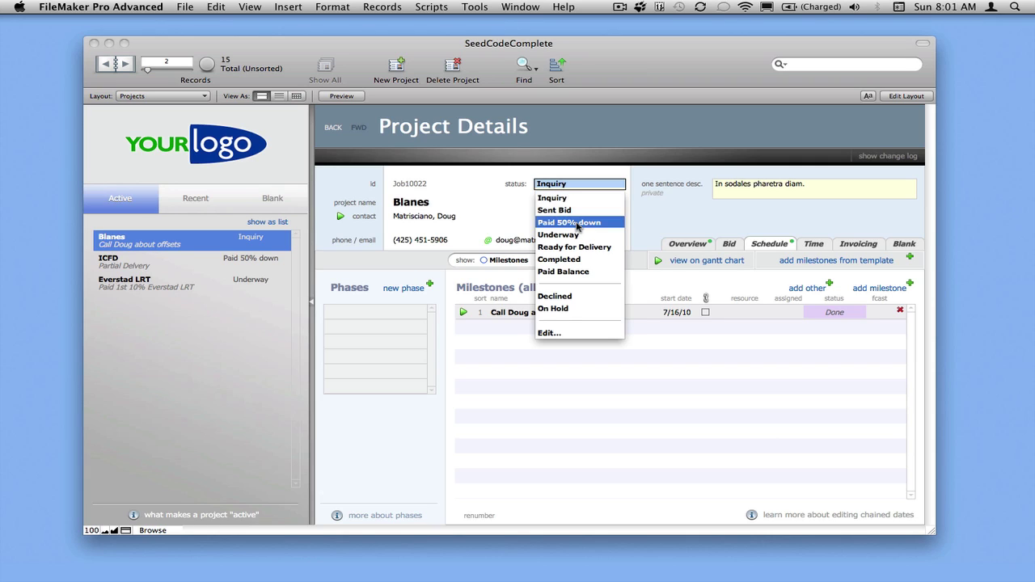
{"action": "left_click", "coordinate": [576, 224]}
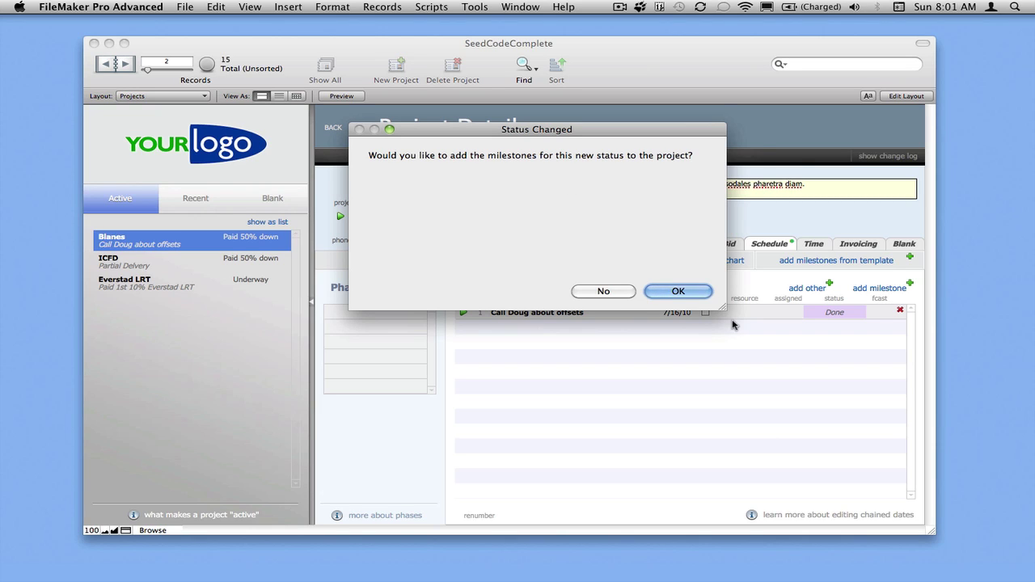
{"action": "left_click", "coordinate": [695, 294]}
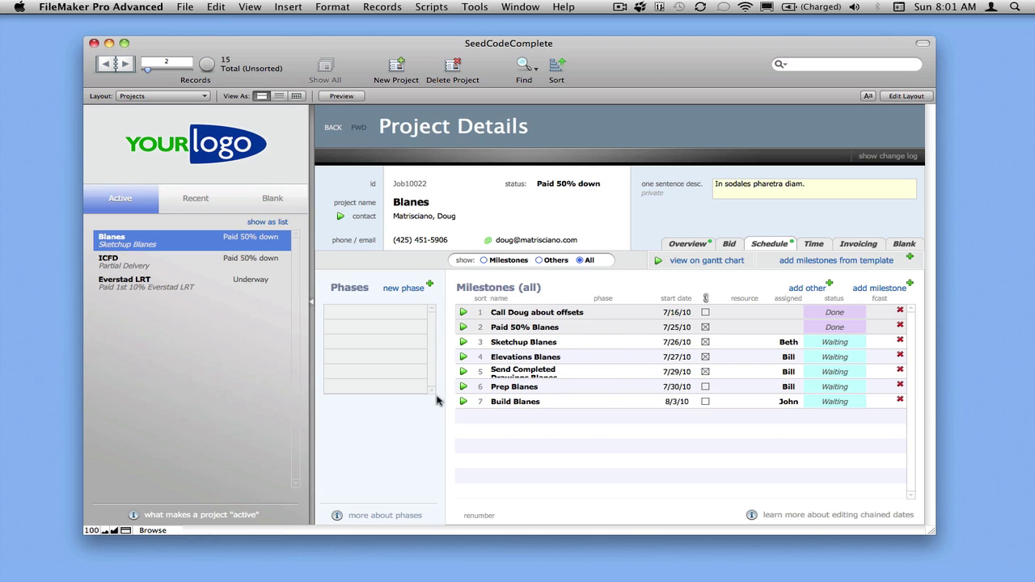
Show the Blanes schedule without the side bar and view its milestones on the Gantt chart
{"action": "left_click", "coordinate": [314, 332]}
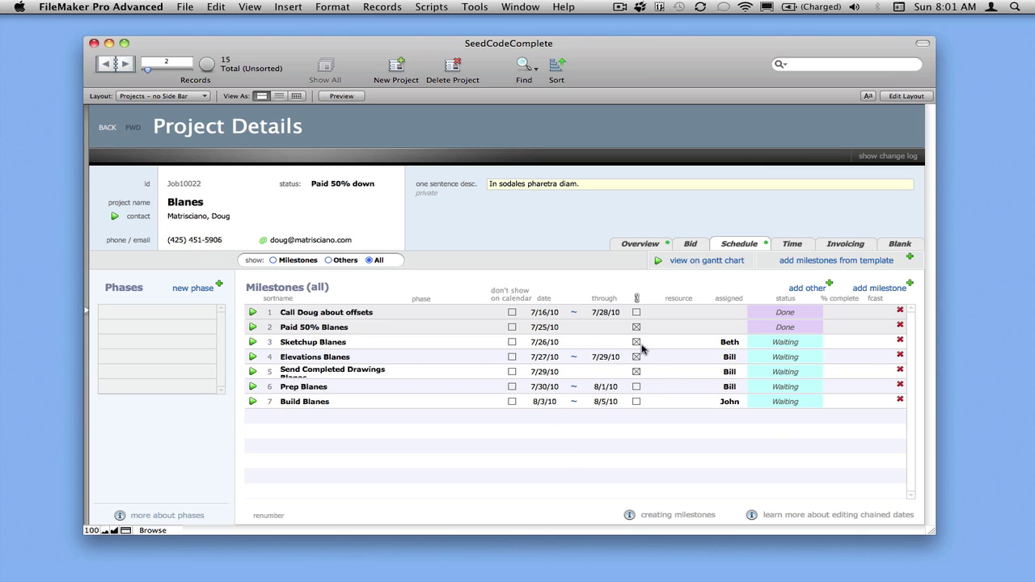
{"action": "left_click", "coordinate": [707, 260]}
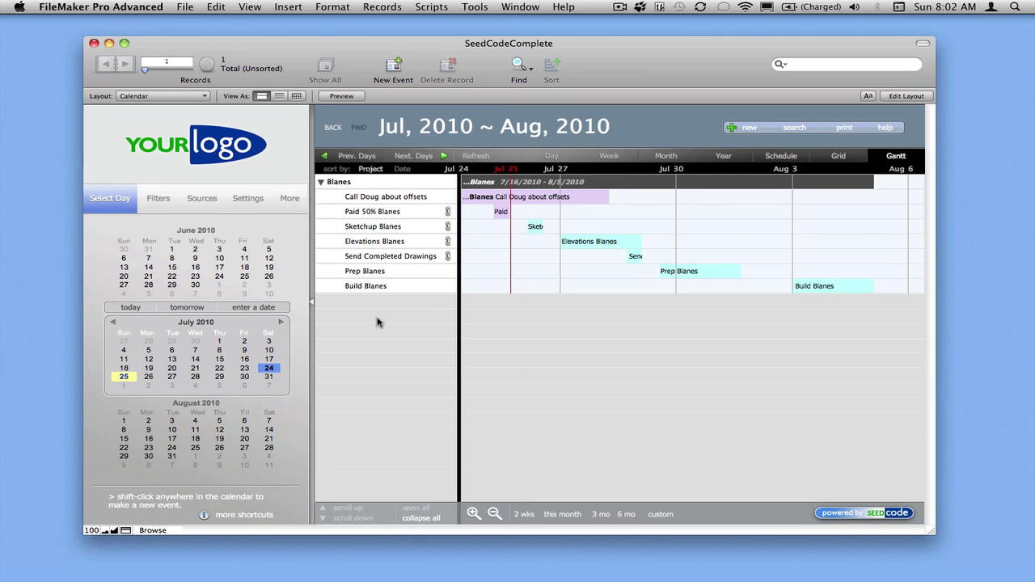
Clear the project filter so the Gantt chart covers all projects
{"action": "left_click", "coordinate": [153, 200]}
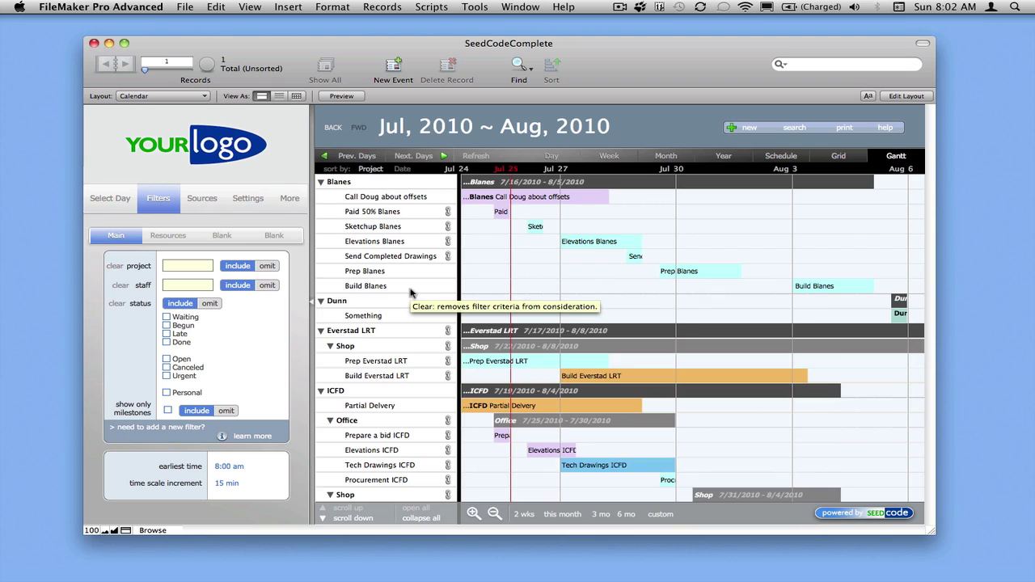
{"action": "mouse_move", "coordinate": [569, 331]}
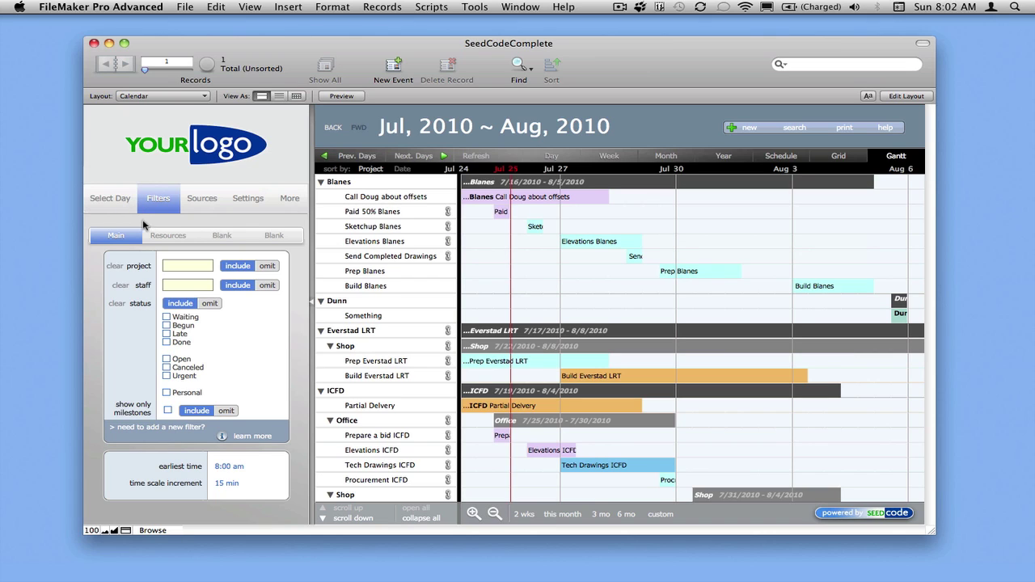
Jump to the Blanes project from the active projects and refresh the list of recent project changes
{"action": "left_click", "coordinate": [284, 201]}
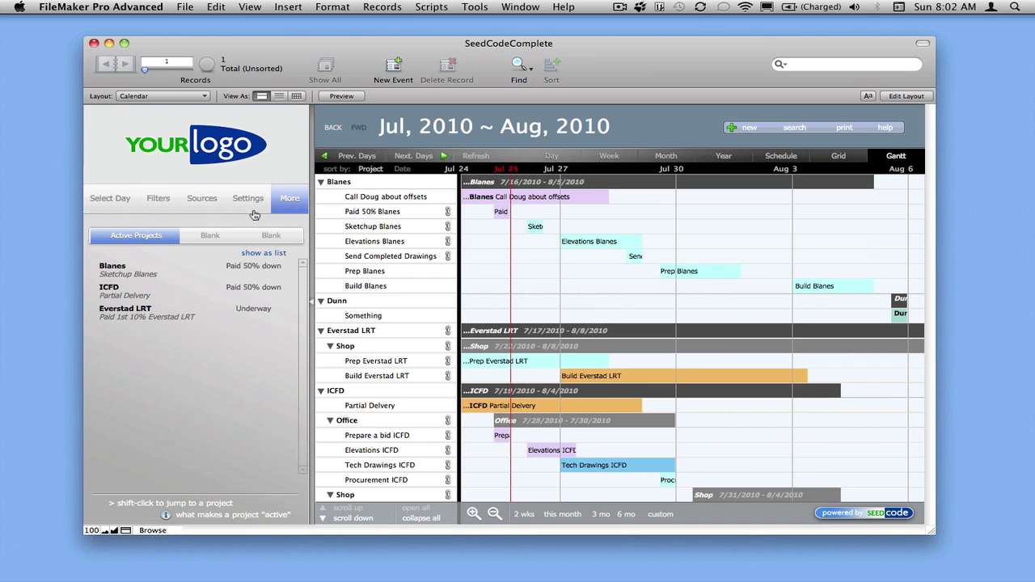
{"action": "left_click", "coordinate": [113, 267]}
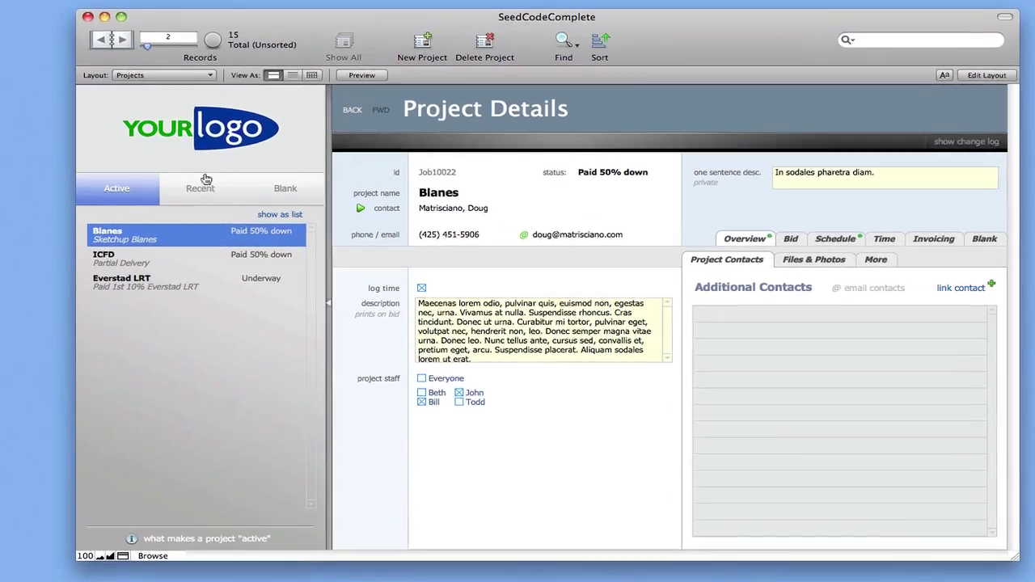
{"action": "left_click", "coordinate": [203, 183]}
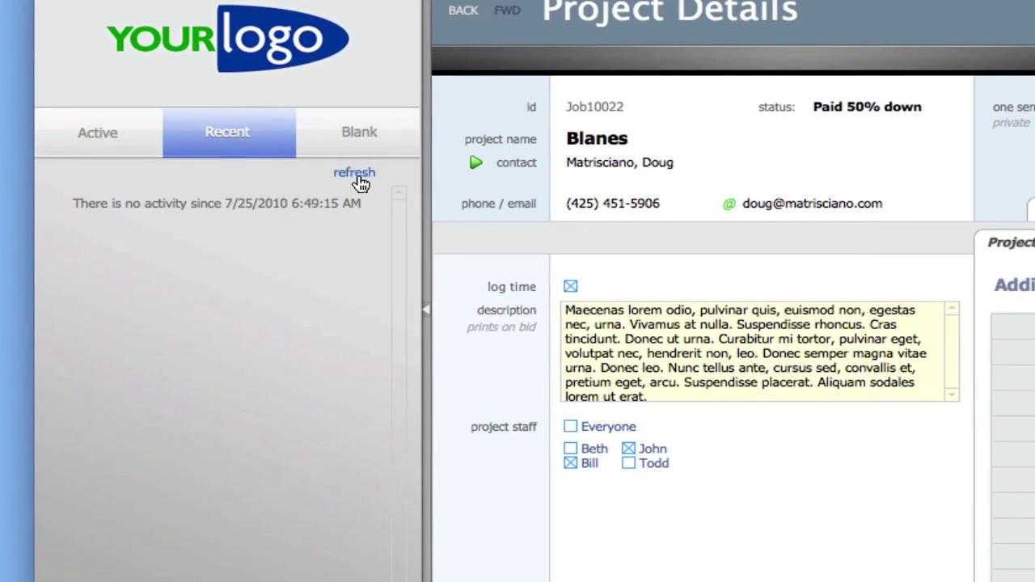
{"action": "left_click", "coordinate": [356, 175]}
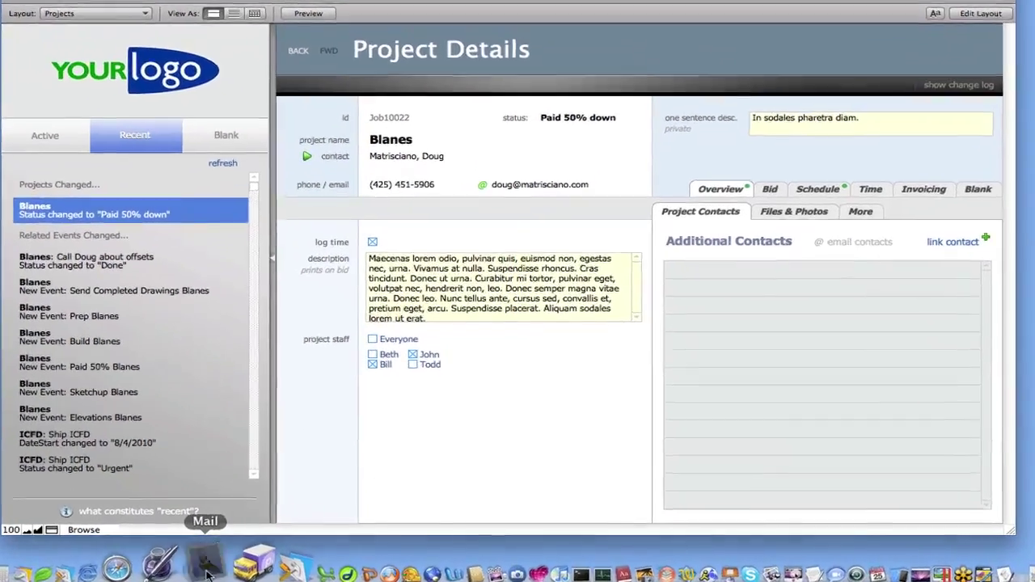
Switch to Mail, read the FileMaker notification about the Blanes status change, and open its attached project link
{"action": "left_click", "coordinate": [204, 565]}
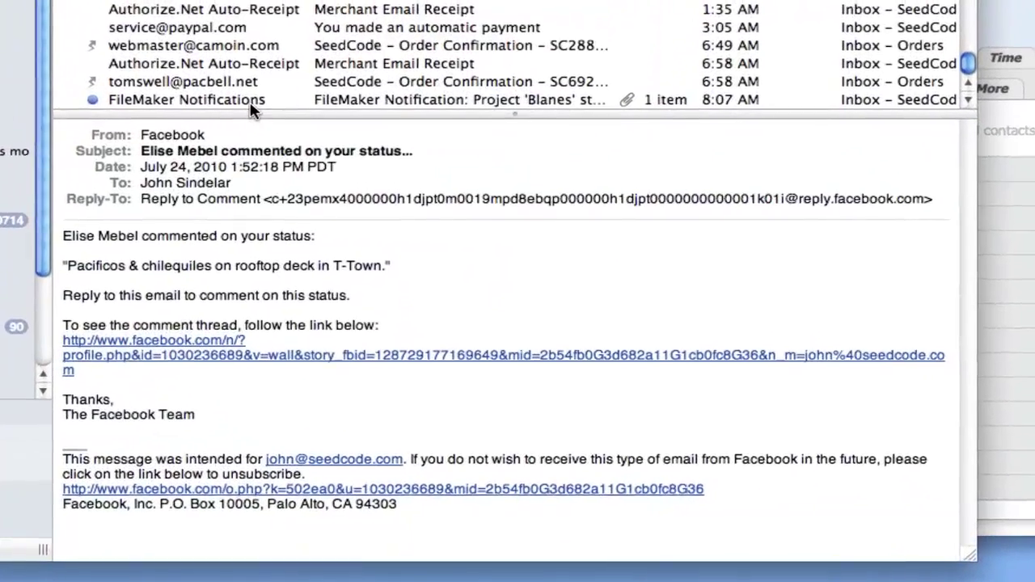
{"action": "left_click", "coordinate": [291, 177]}
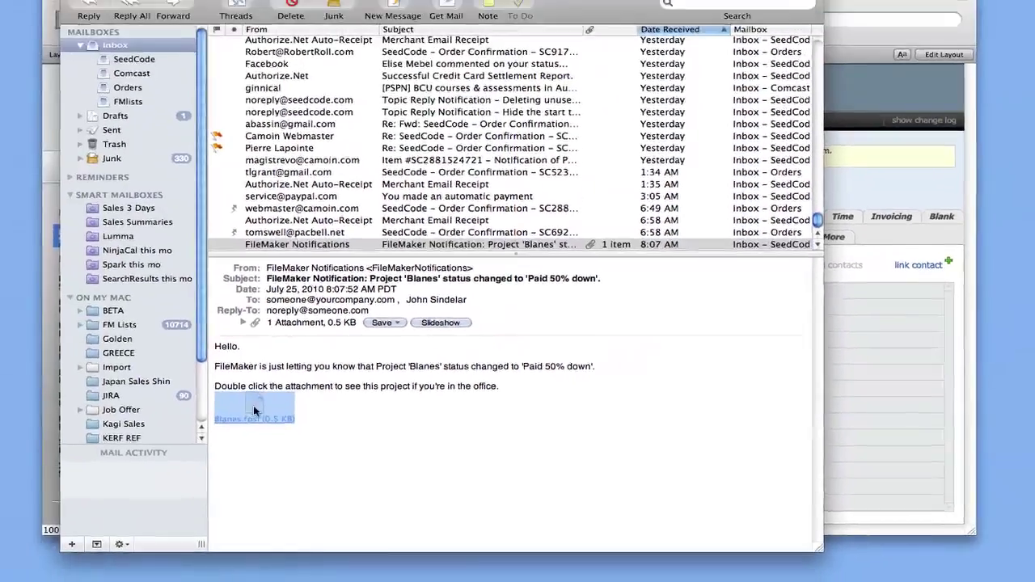
{"action": "double_click", "coordinate": [105, 332]}
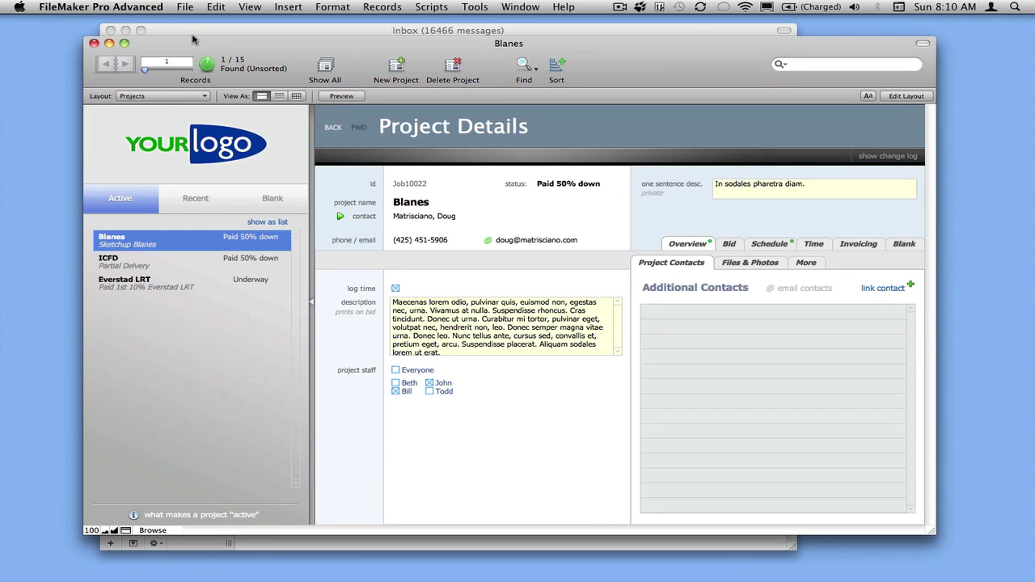
Move aside and close the Blanes window opened from the attachment, and close the Mail inbox window
{"action": "left_click_drag", "start_coordinate": [193, 41], "coordinate": [152, 33]}
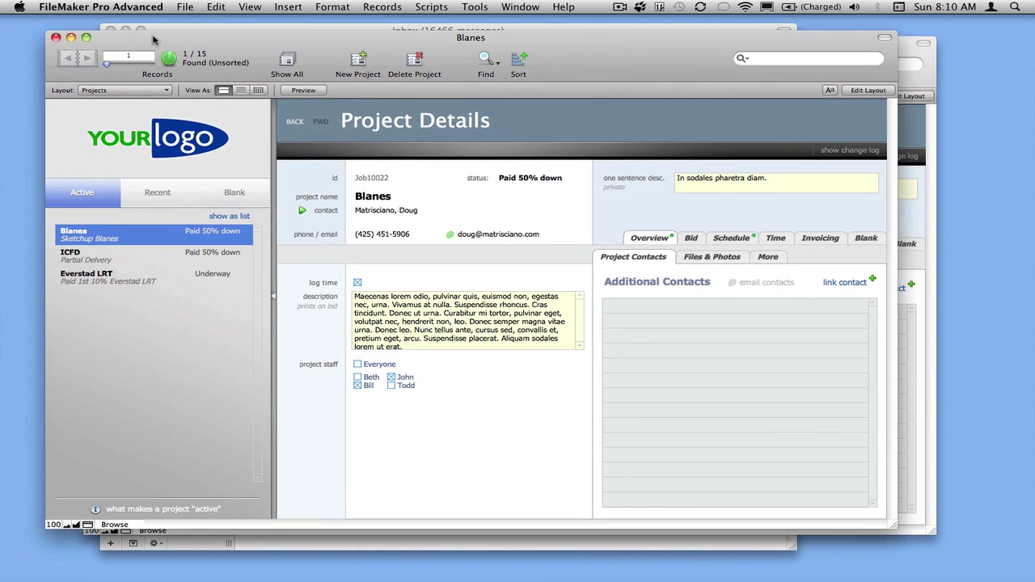
{"action": "left_click", "coordinate": [55, 38]}
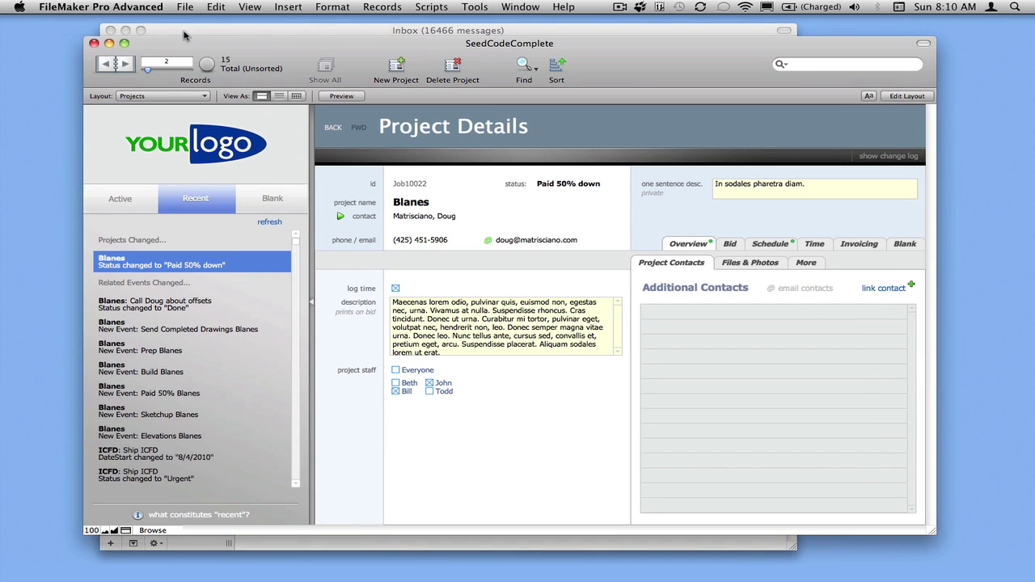
{"action": "left_click", "coordinate": [110, 31]}
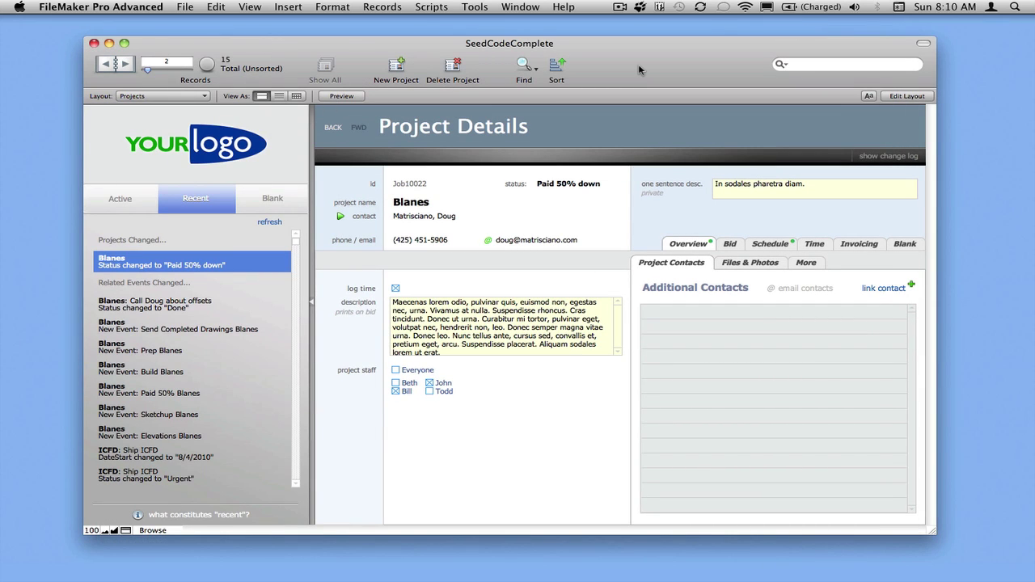